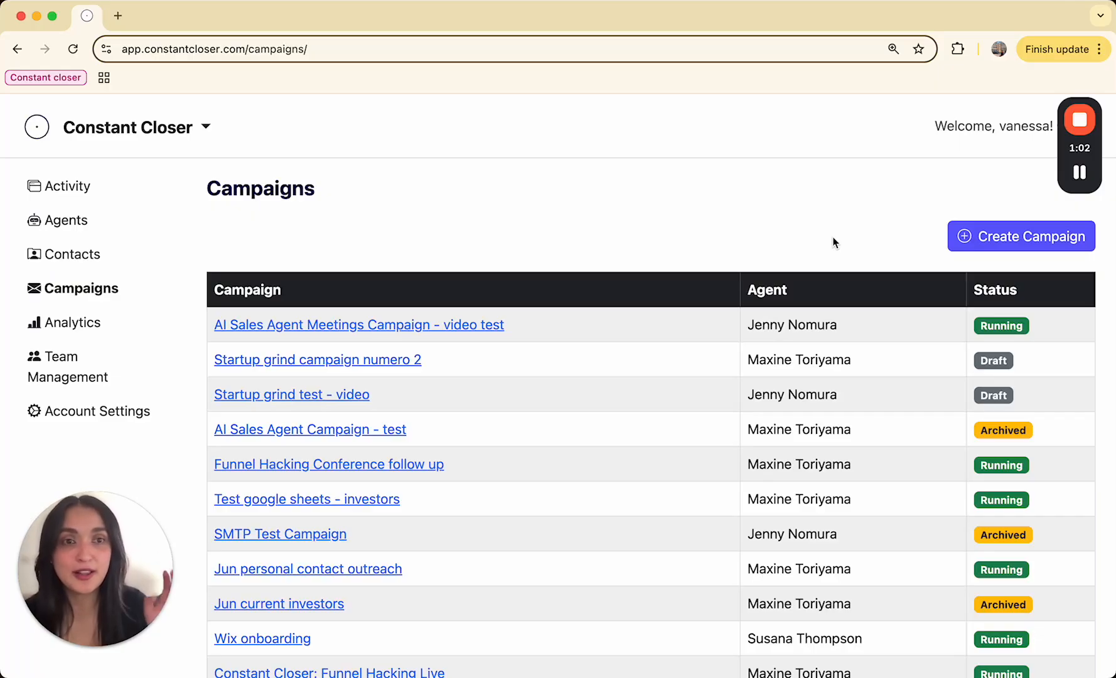
pyautogui.click(970, 239)
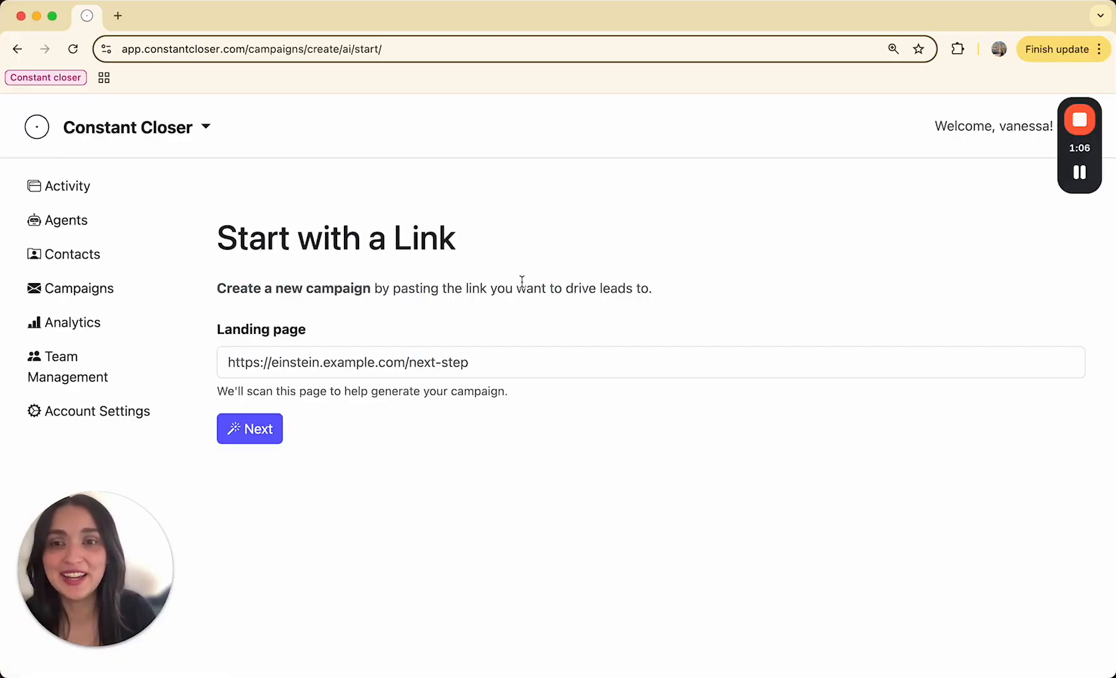
pyautogui.click(479, 361)
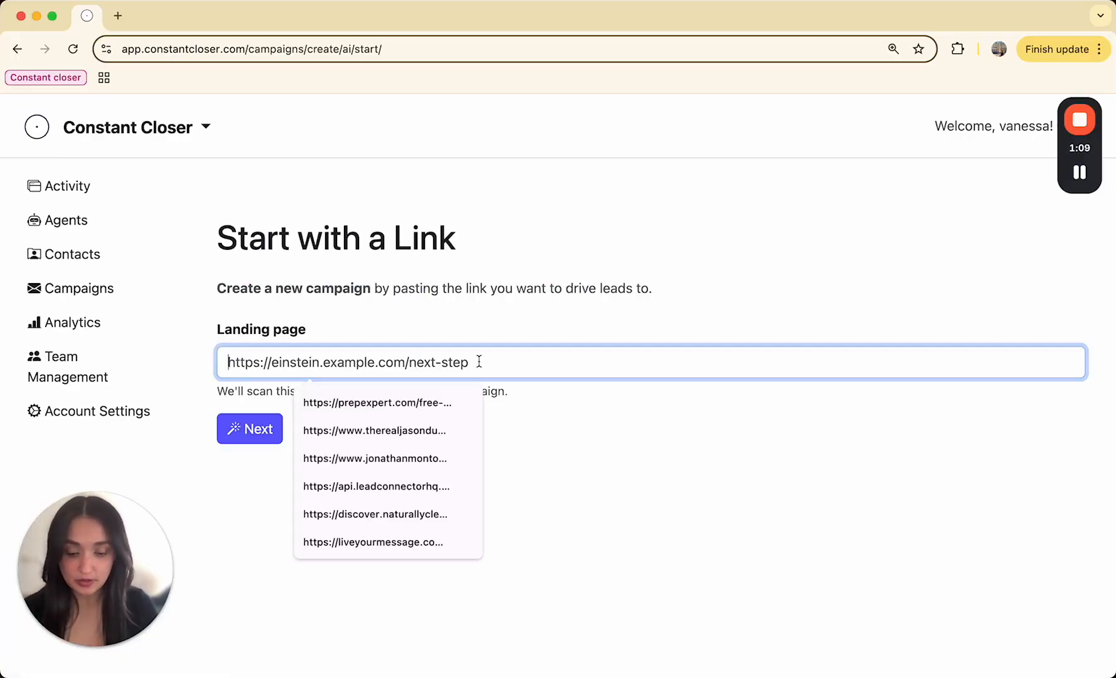
pyautogui.write('https://www.constantcloser.com/')
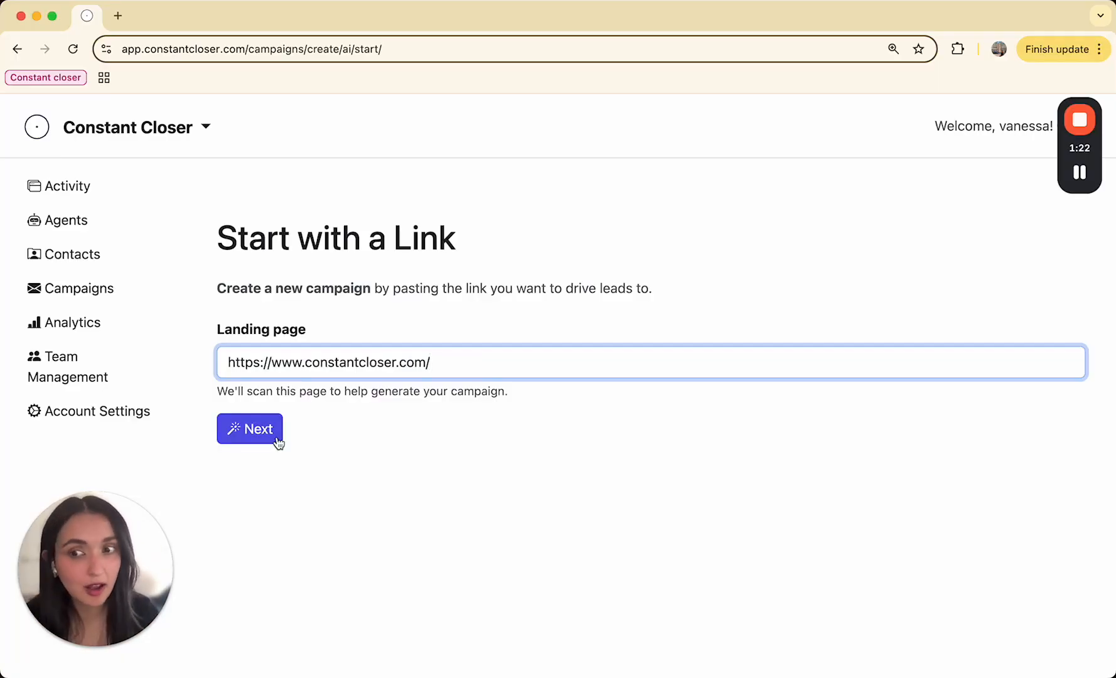
pyautogui.click(278, 441)
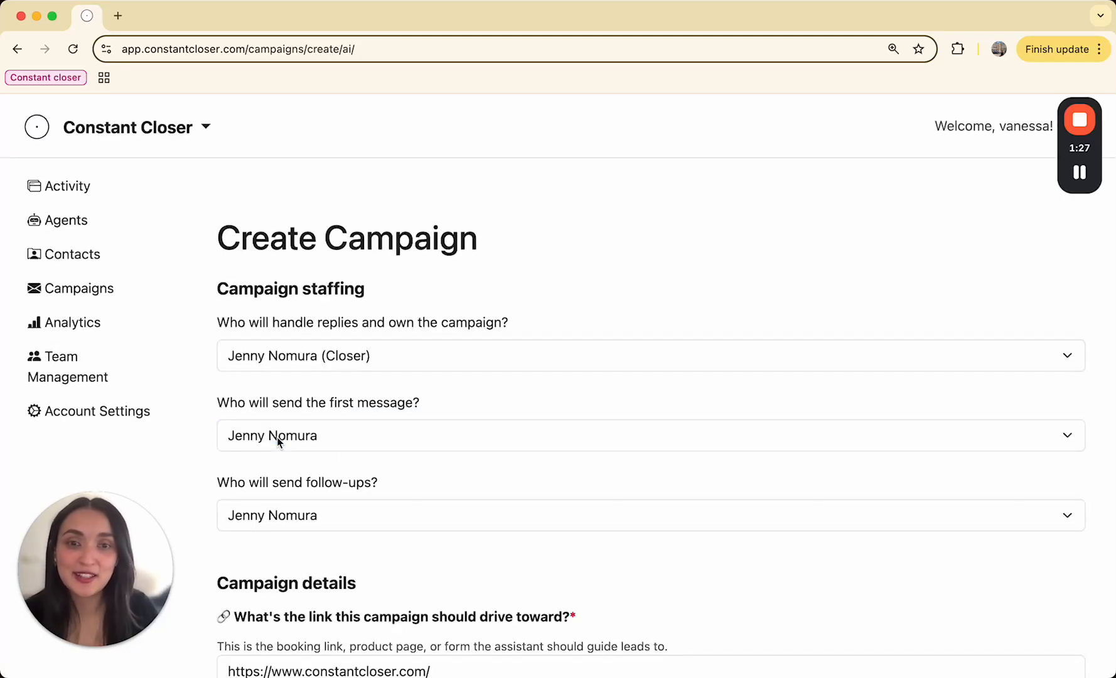
# Review the campaign staffing choices, checking which agents can own the campaign and send the first message, and keep the preselected agent for both
pyautogui.scroll(-8, 276, 437)
pyautogui.scroll(-6, 277, 437)
pyautogui.scroll(14, 277, 436)
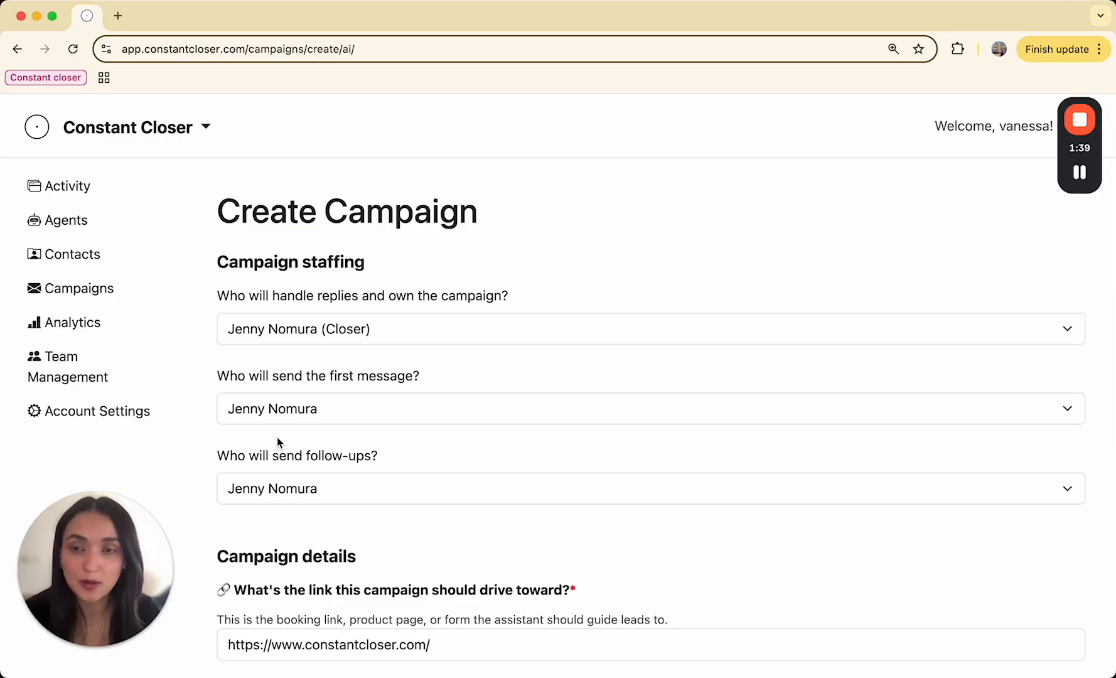
pyautogui.scroll(1, 276, 438)
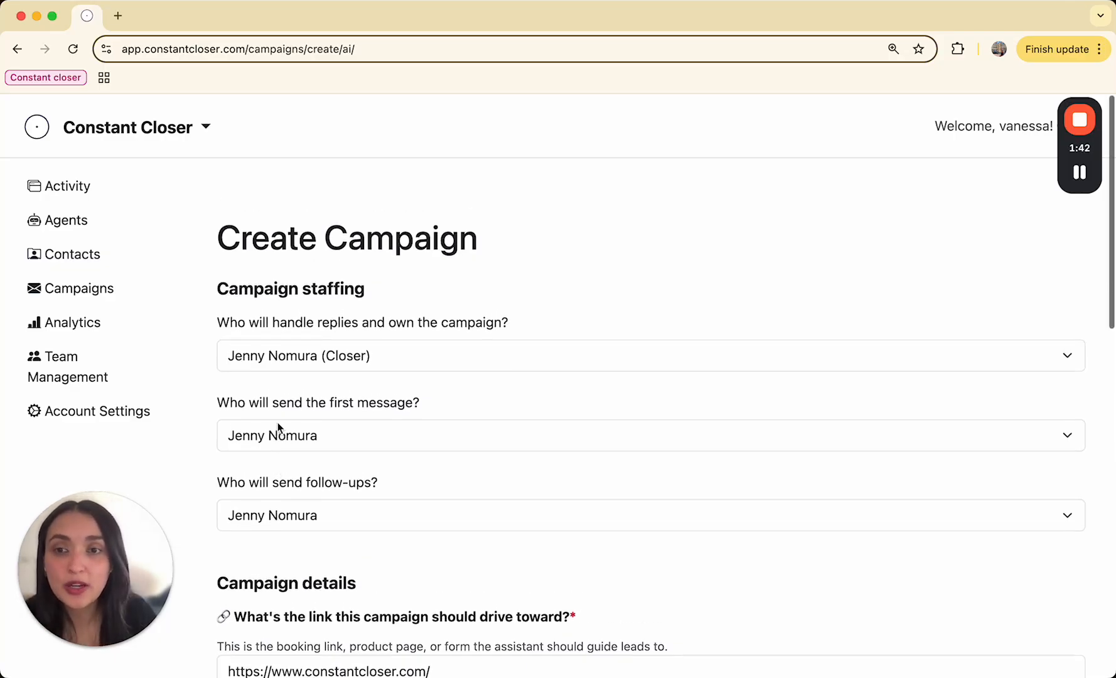
pyautogui.click(285, 366)
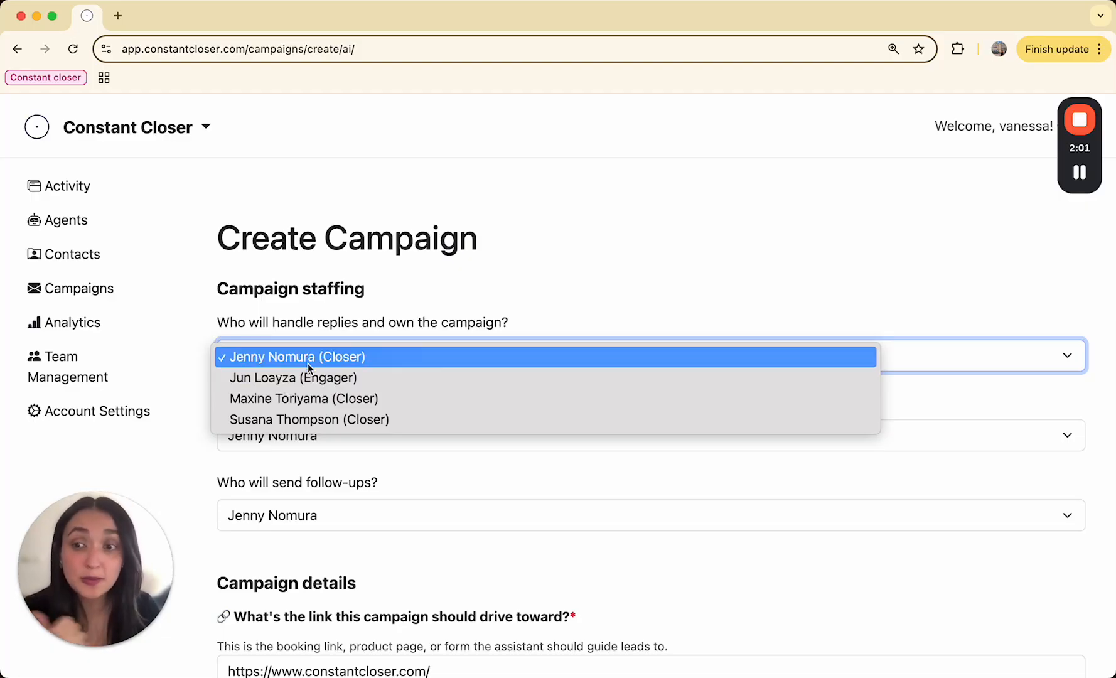
pyautogui.click(307, 363)
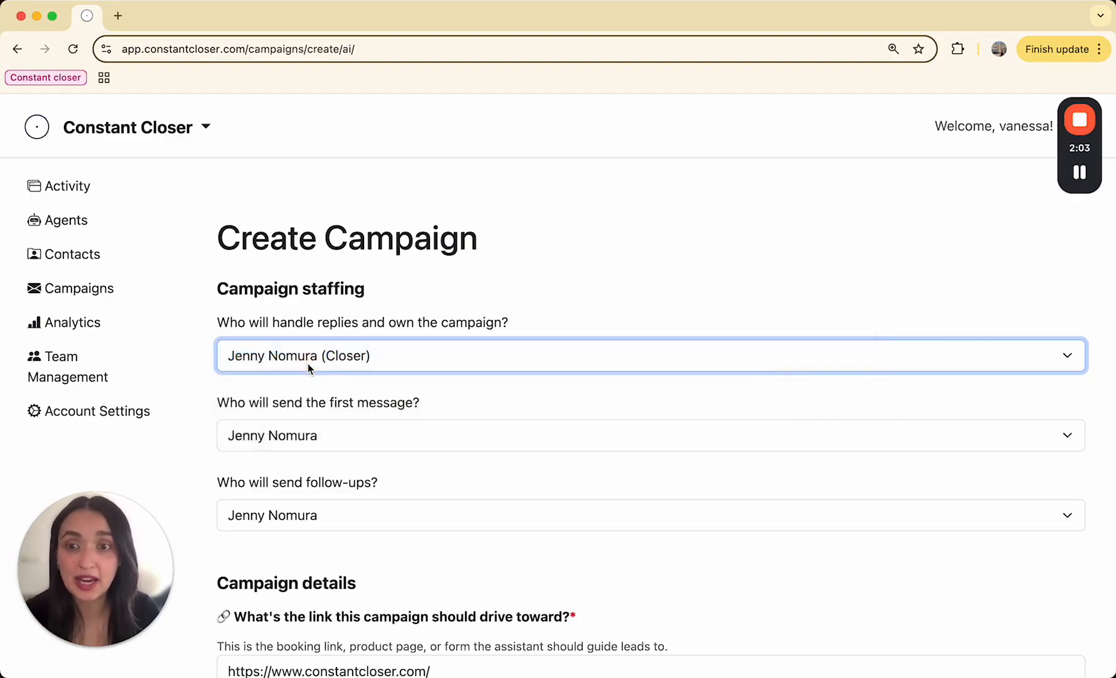
pyautogui.scroll(-2, 307, 367)
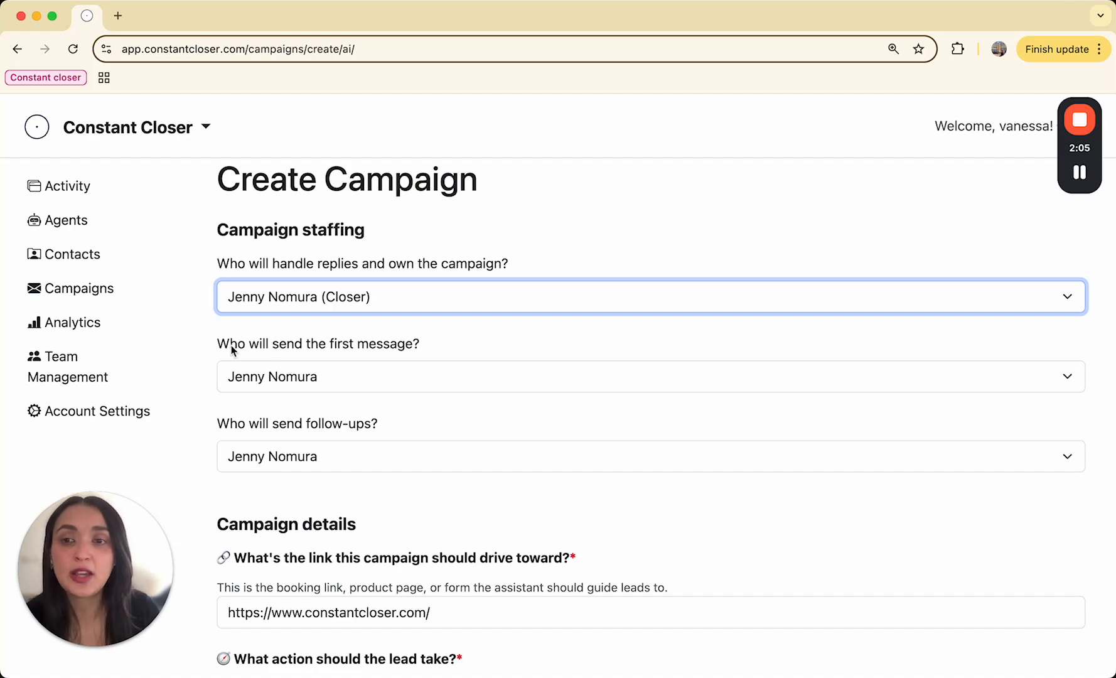
pyautogui.click(340, 377)
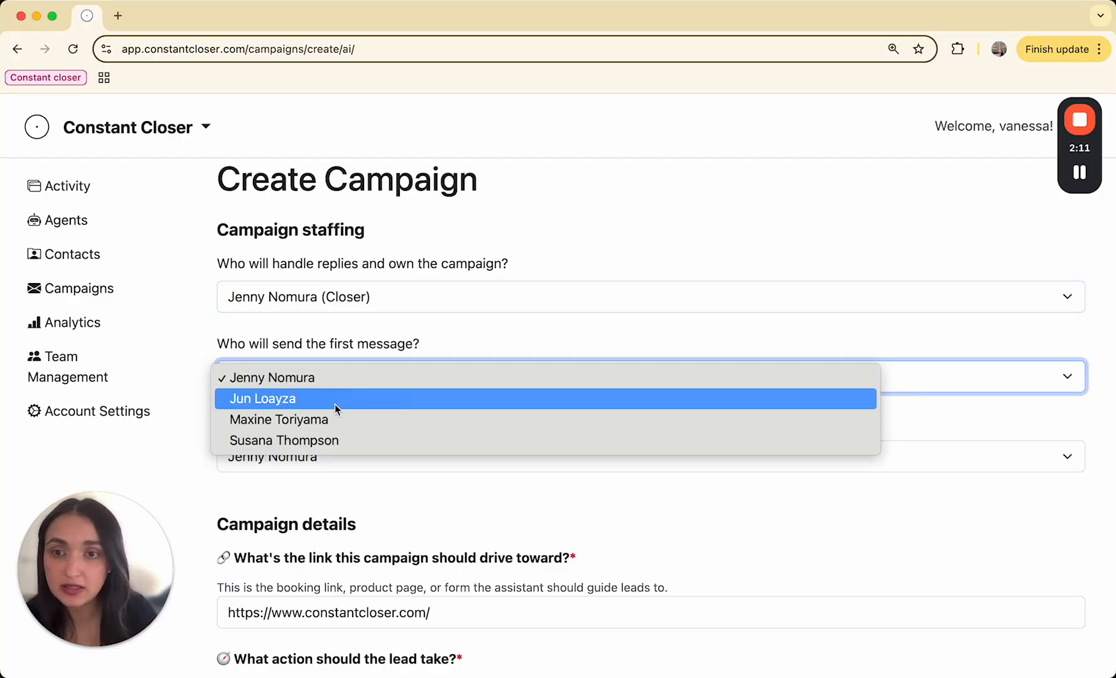
pyautogui.click(438, 339)
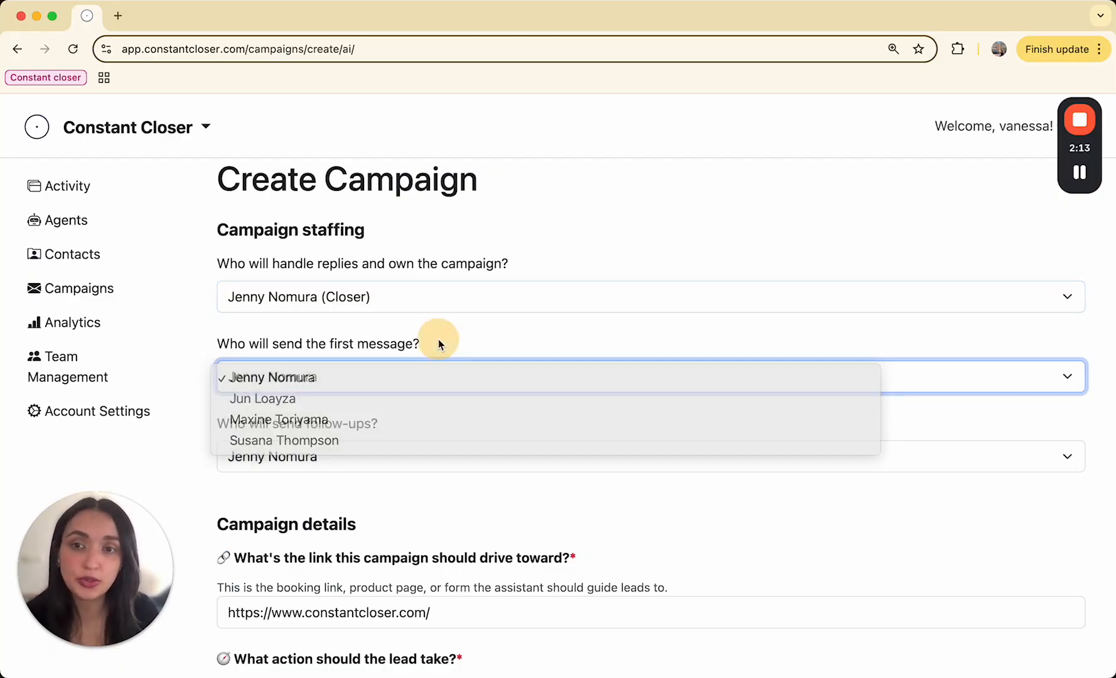
# Examine the prefilled campaign details: target link, lead action, urgency, target audience, strongest selling point and objections
pyautogui.scroll(-2, 438, 339)
pyautogui.scroll(-5, 383, 329)
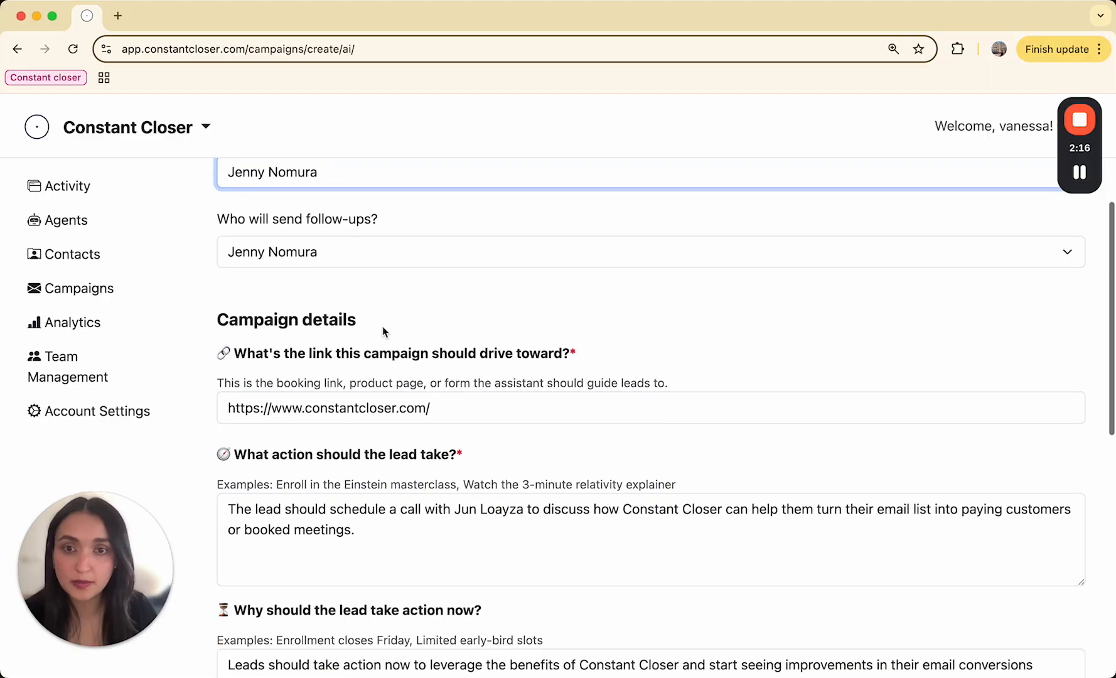
pyautogui.scroll(-1, 383, 326)
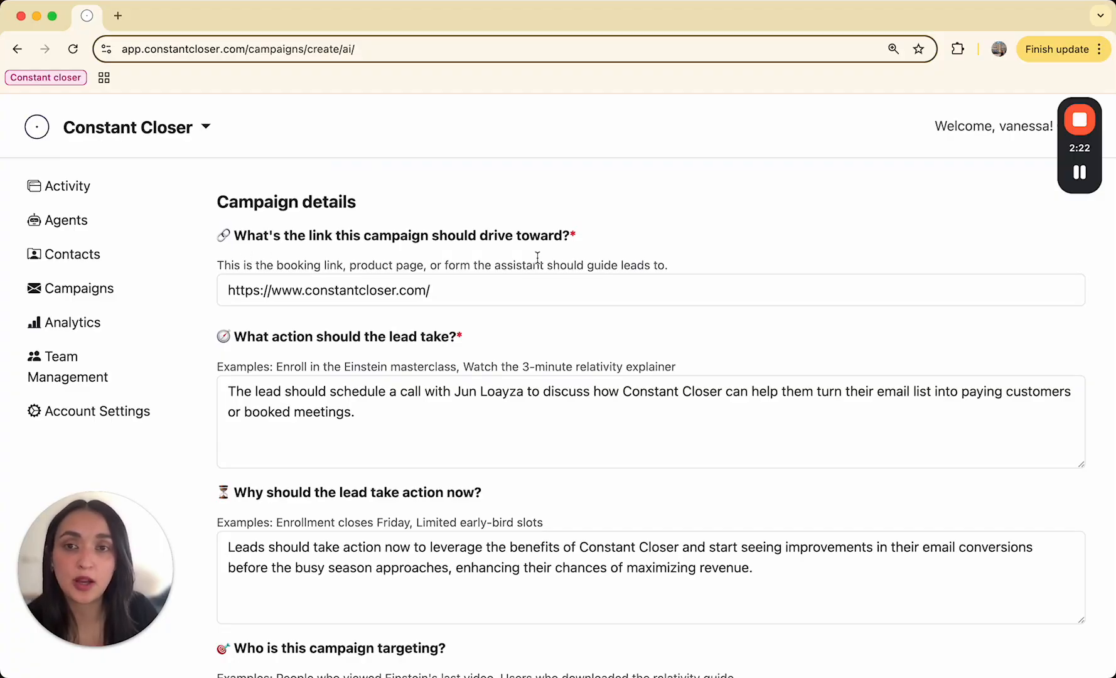
pyautogui.scroll(-1, 342, 302)
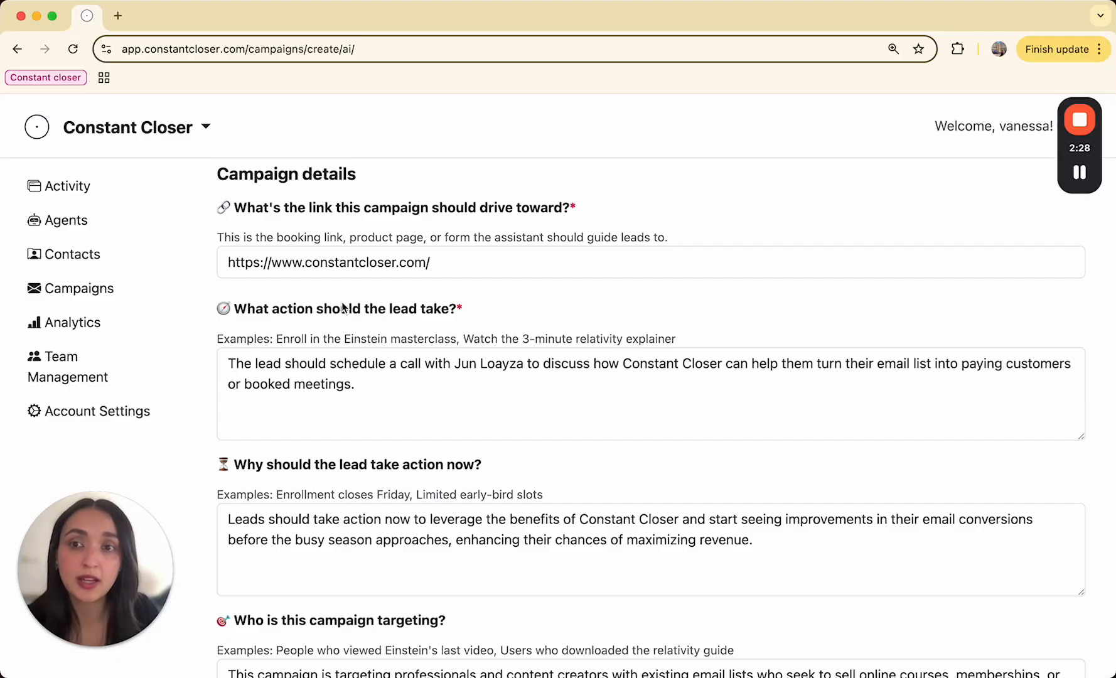
pyautogui.scroll(-1, 416, 304)
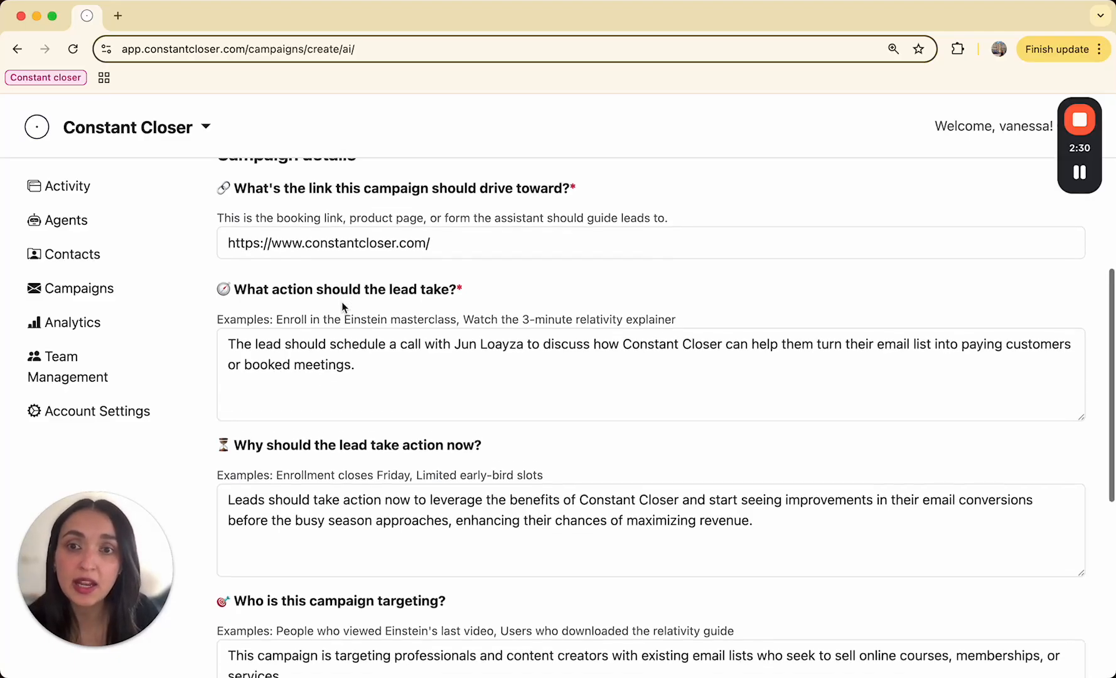
pyautogui.scroll(-2, 450, 244)
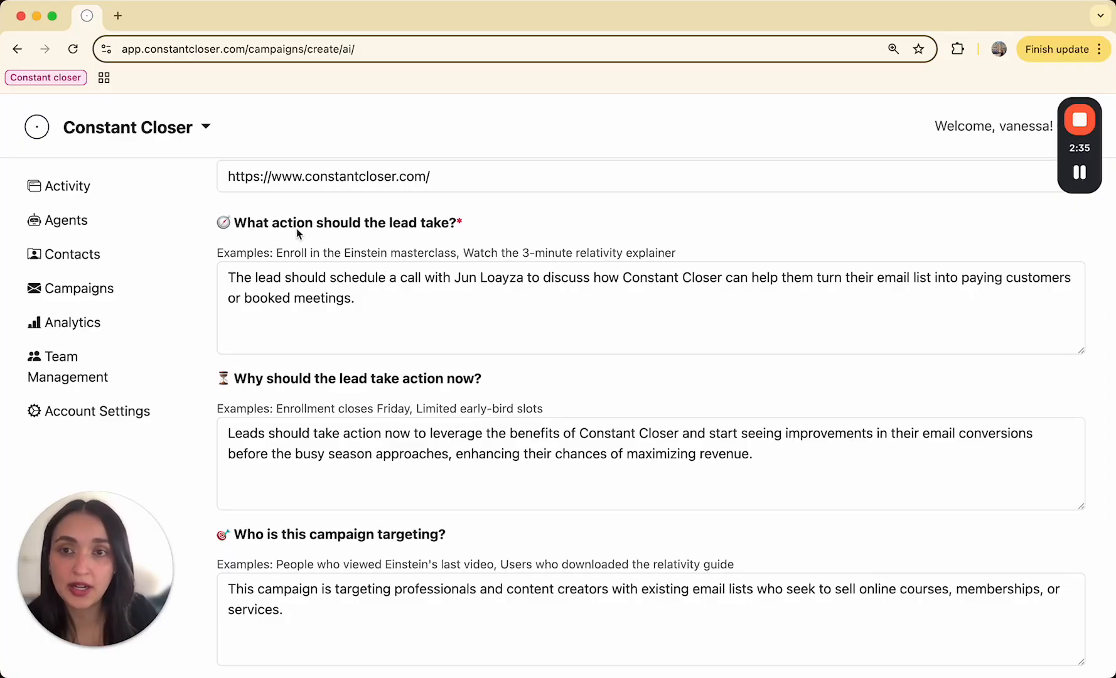
pyautogui.scroll(-2, 396, 244)
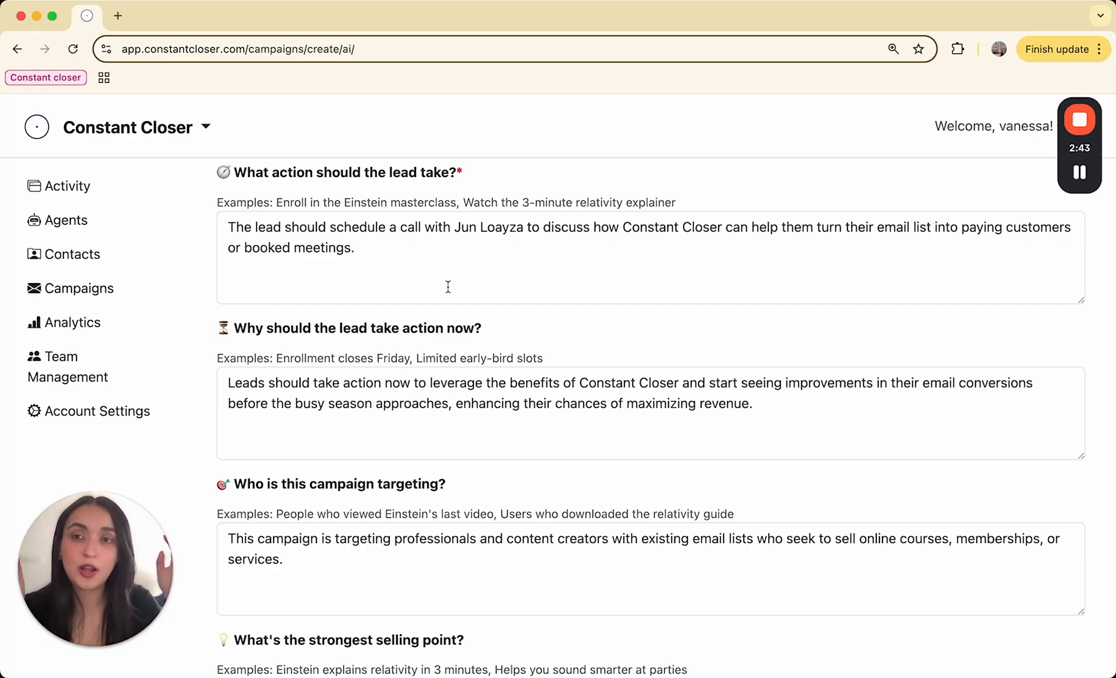
pyautogui.scroll(-1, 448, 286)
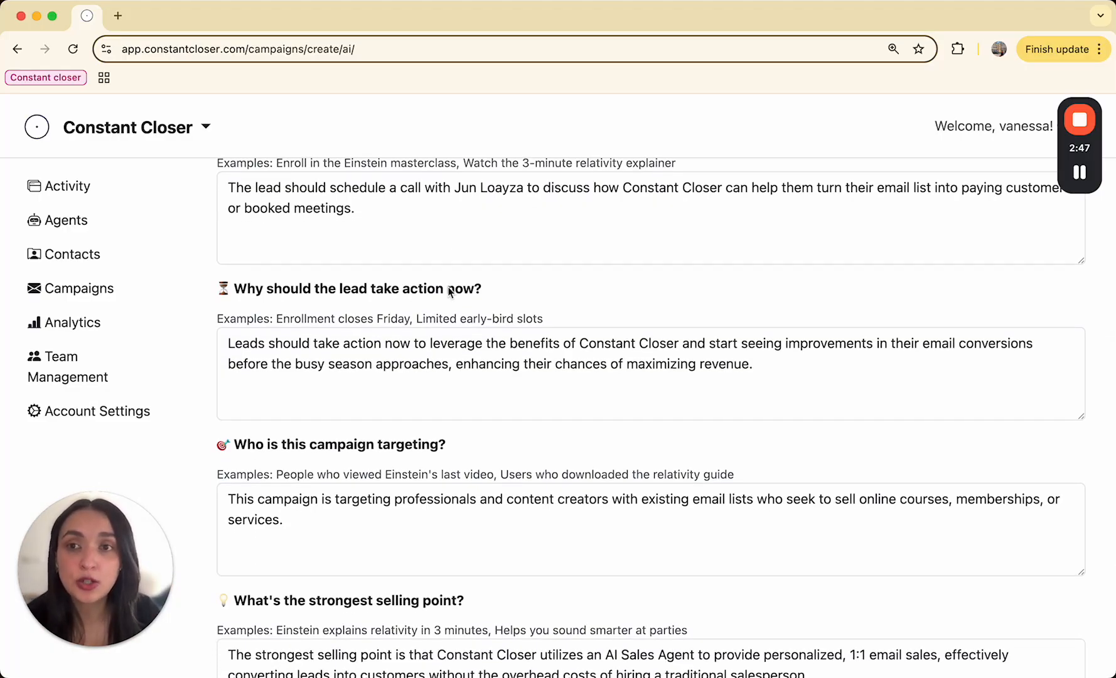
pyautogui.scroll(1, 449, 290)
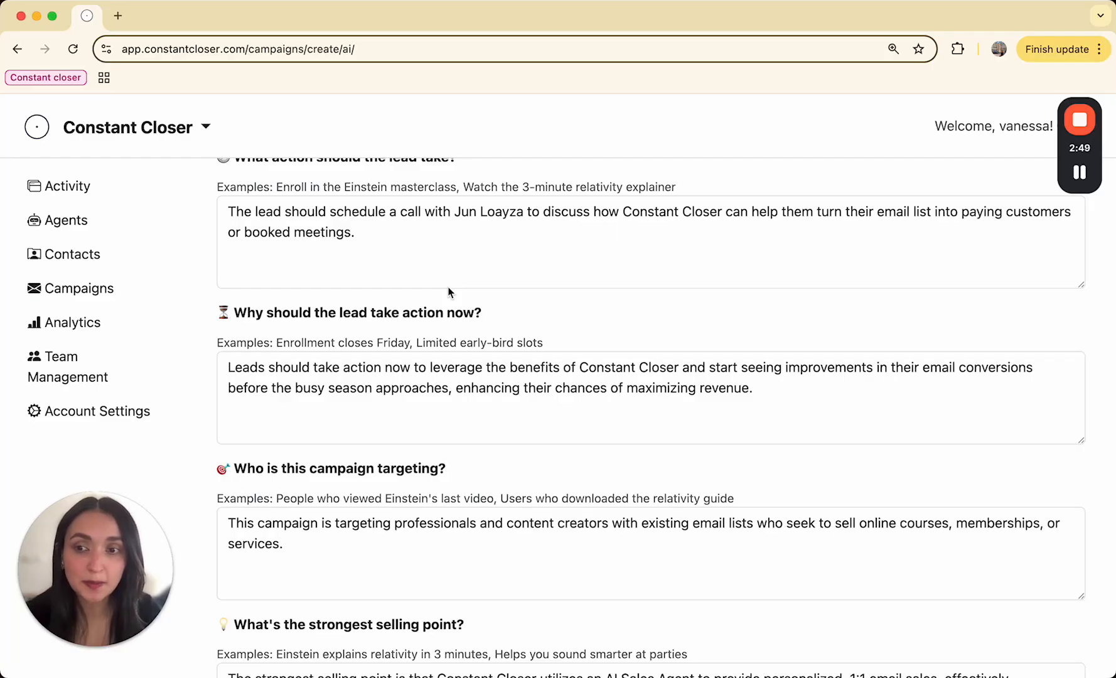
pyautogui.scroll(2, 448, 292)
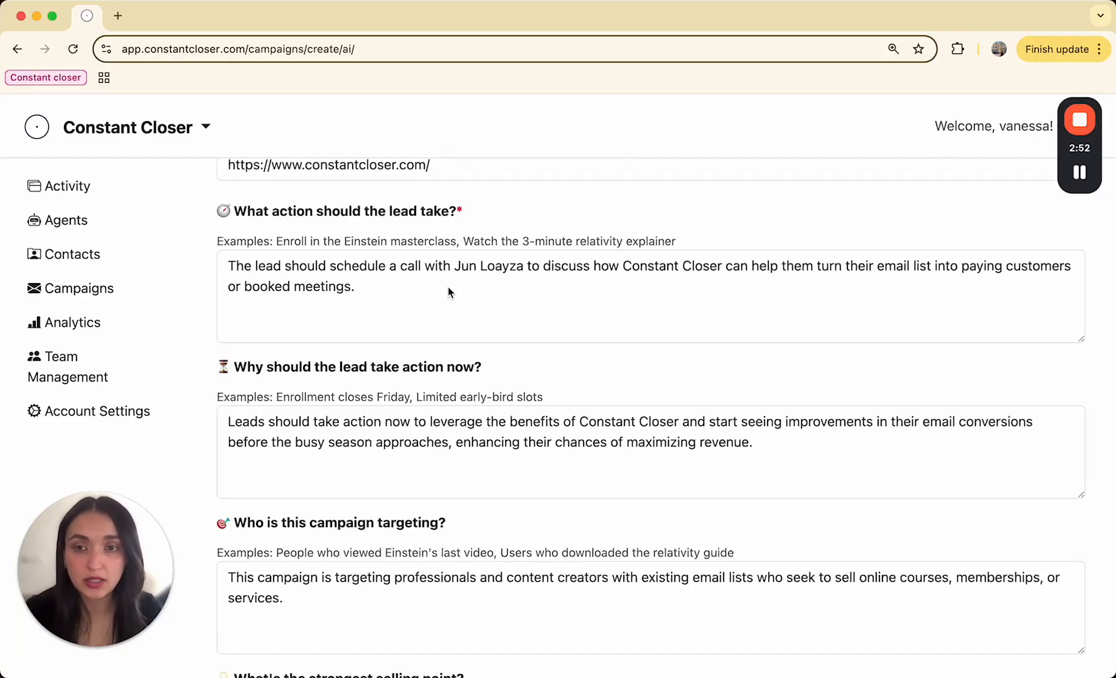
pyautogui.scroll(-4, 449, 292)
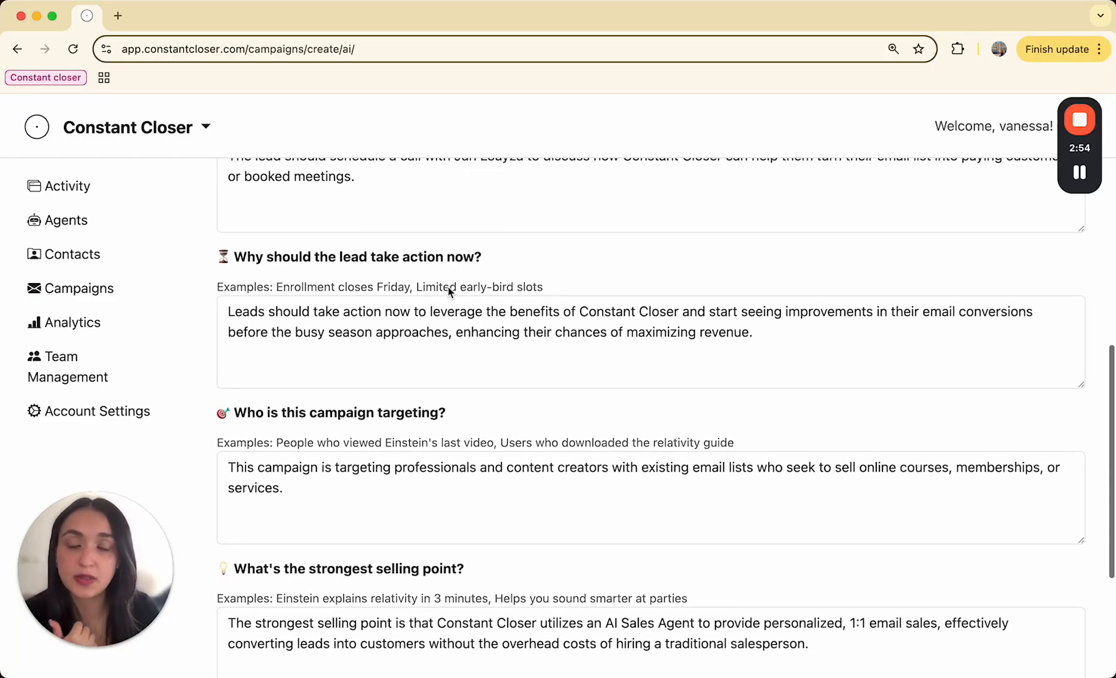
pyautogui.scroll(-1, 448, 286)
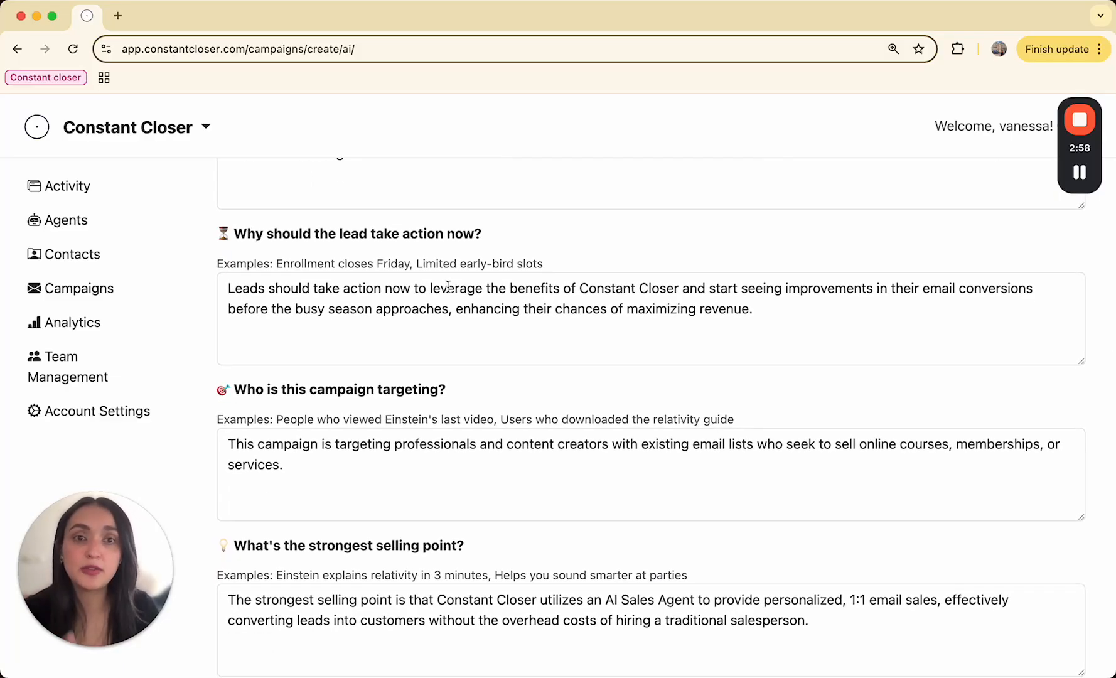
pyautogui.scroll(6, 448, 286)
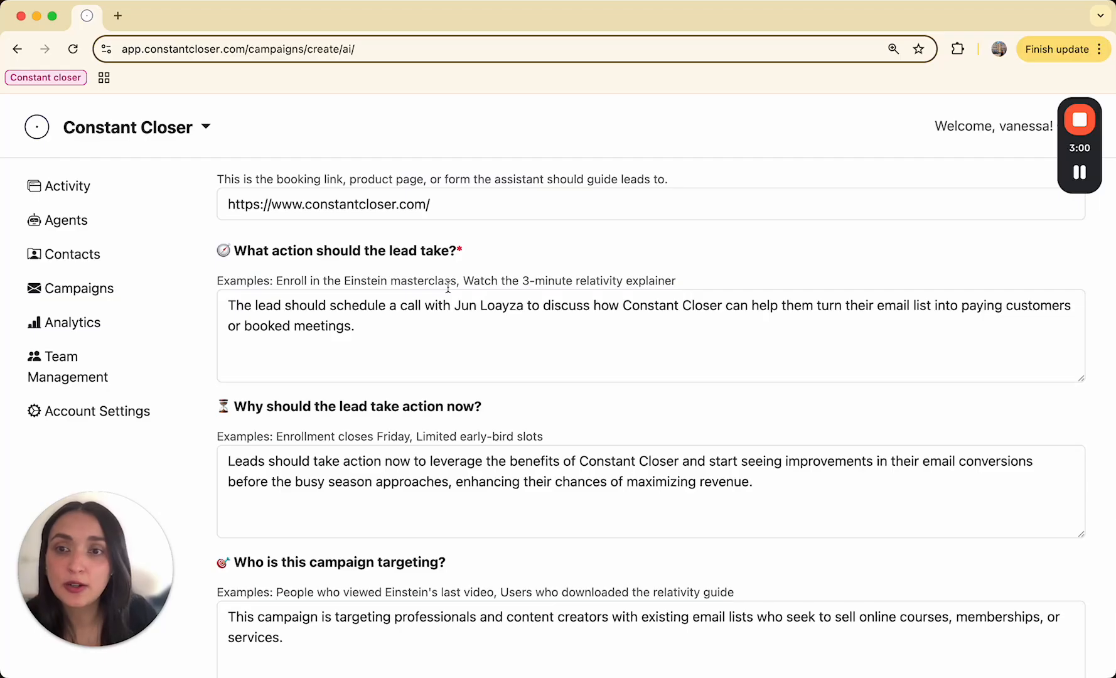
pyautogui.scroll(-1, 306, 279)
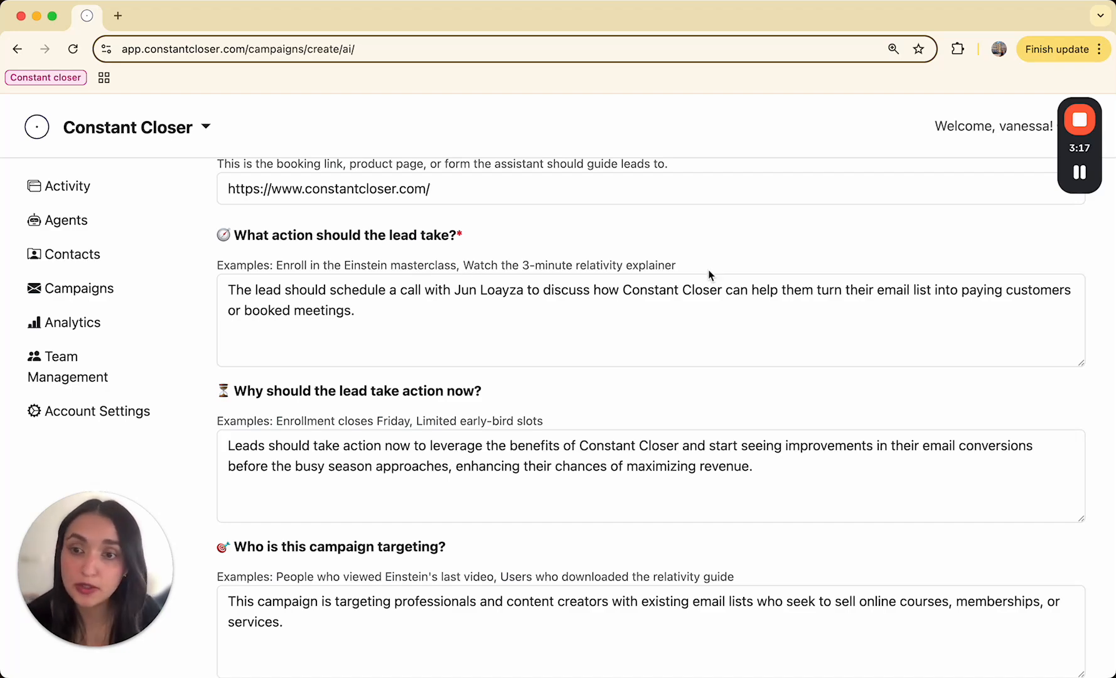
pyautogui.scroll(-3, 422, 322)
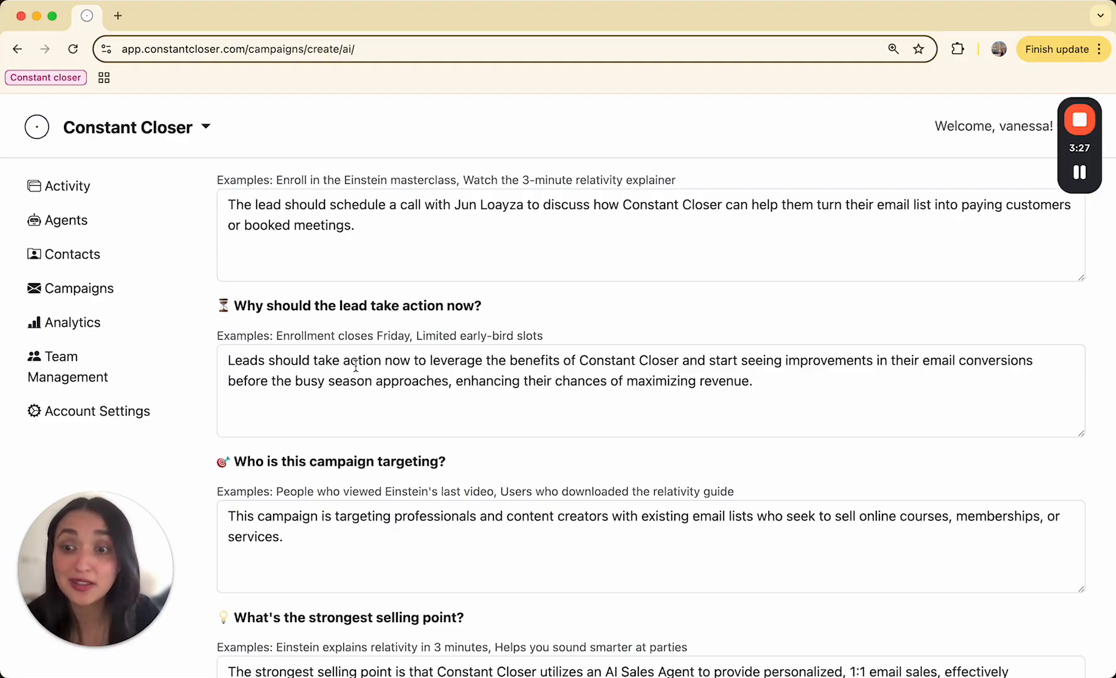
pyautogui.scroll(-4, 355, 366)
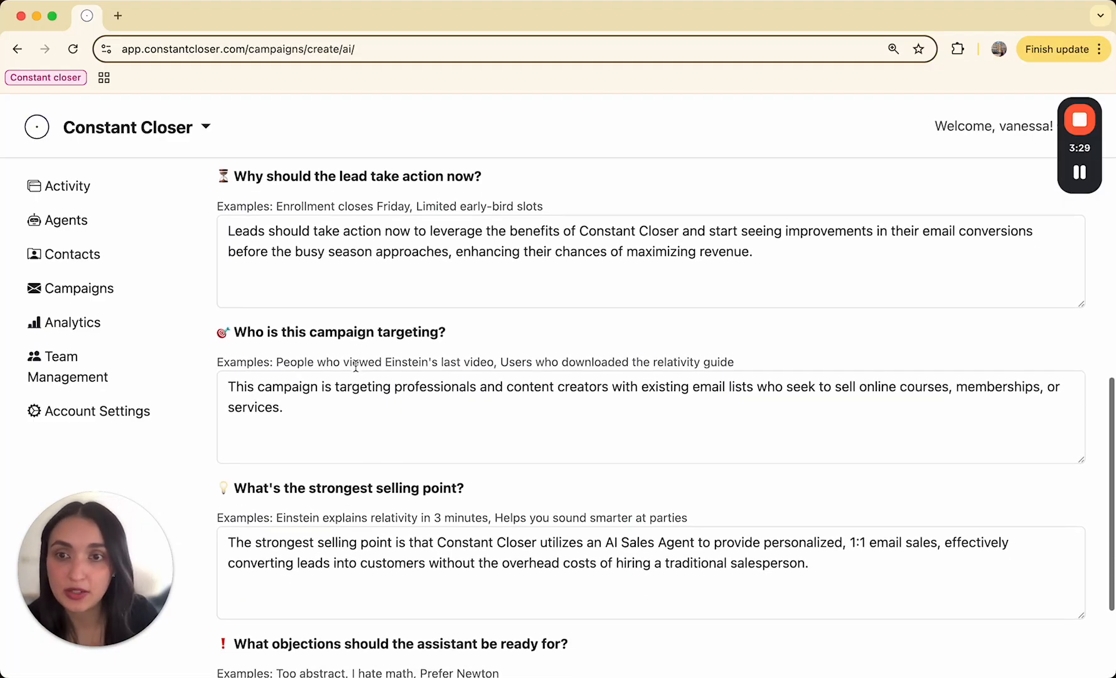
pyautogui.scroll(-1, 355, 365)
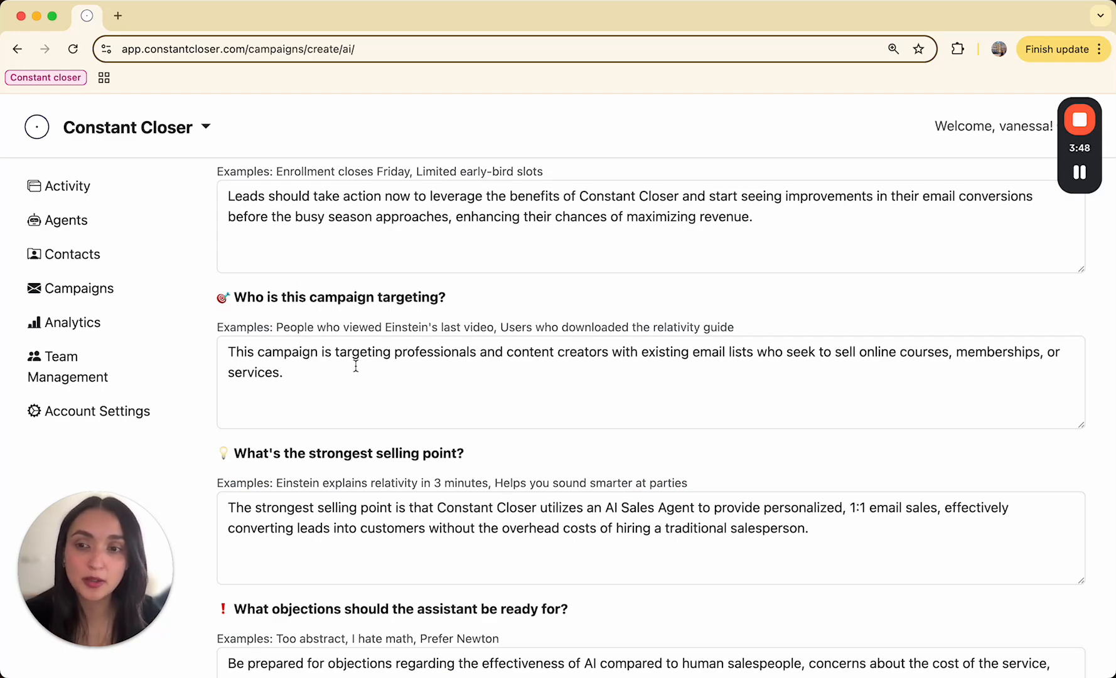
pyautogui.scroll(-3, 356, 365)
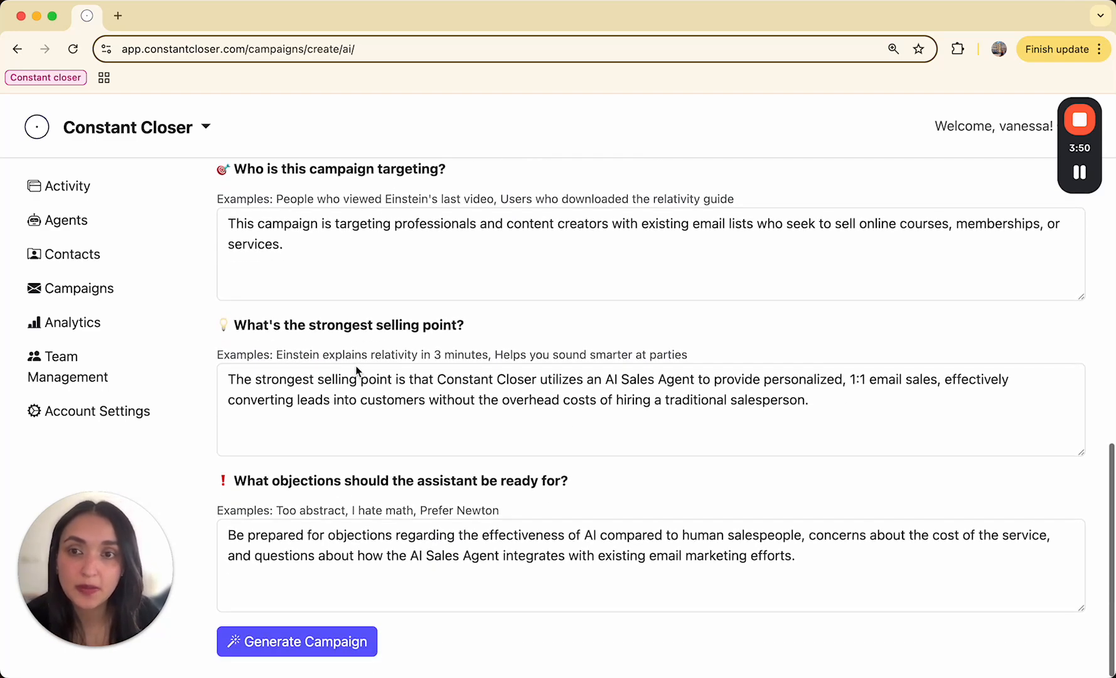
pyautogui.scroll(-1, 362, 346)
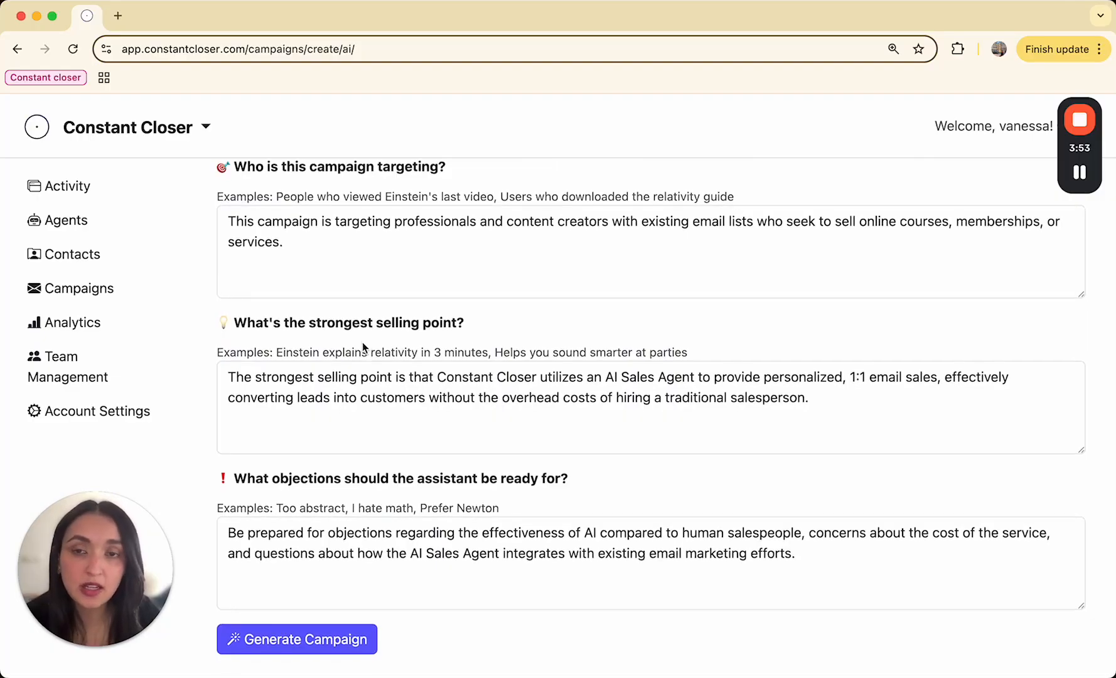
# Generate the campaign from the prefilled details, keeping the audience, selling point and objections text as it is
pyautogui.scroll(1, 362, 345)
pyautogui.scroll(-1, 362, 345)
pyautogui.scroll(1, 363, 346)
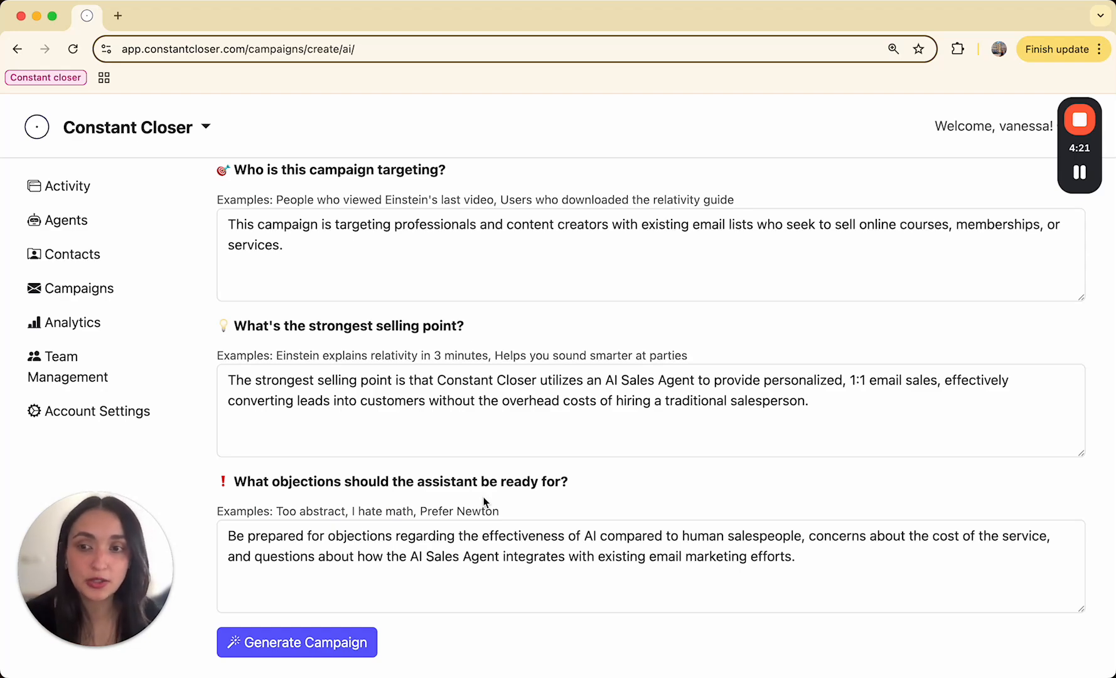
pyautogui.scroll(2, 457, 519)
pyautogui.scroll(-3, 455, 521)
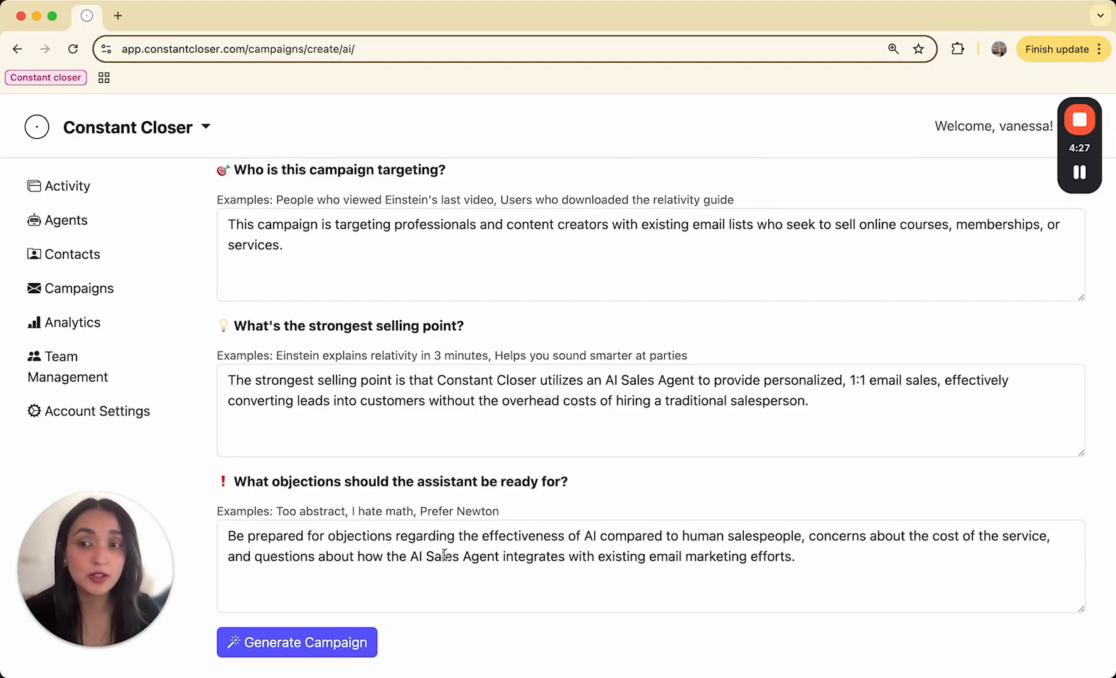
pyautogui.click(321, 647)
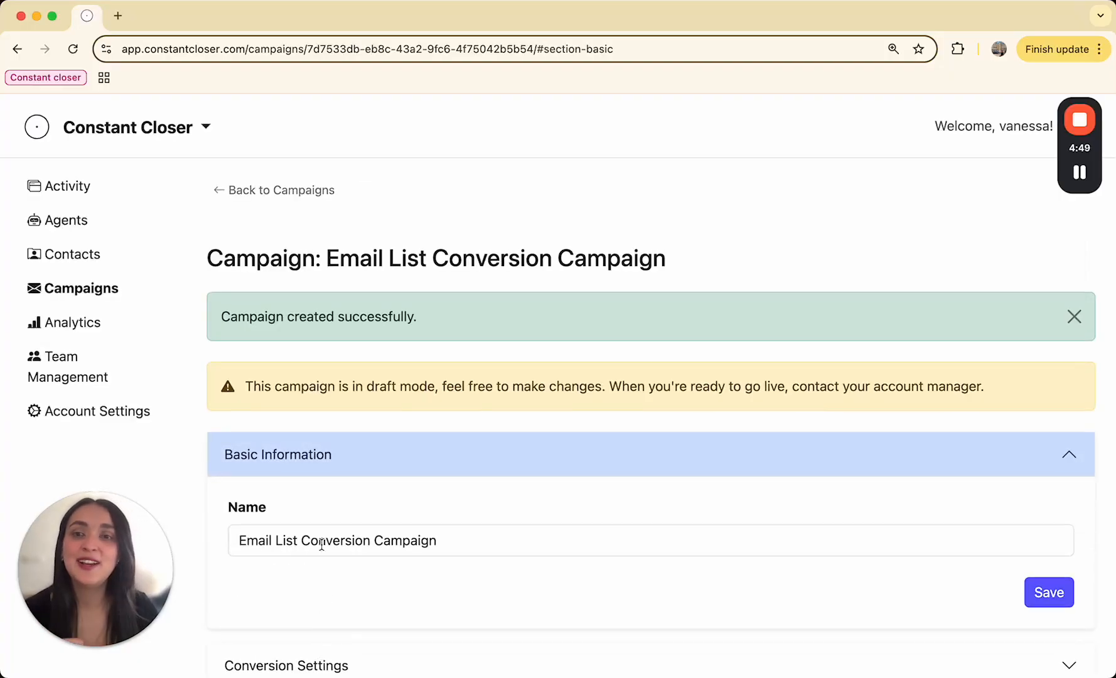
# Look over the generated campaign's draft notice and the name in its basic information
pyautogui.scroll(-3, 321, 543)
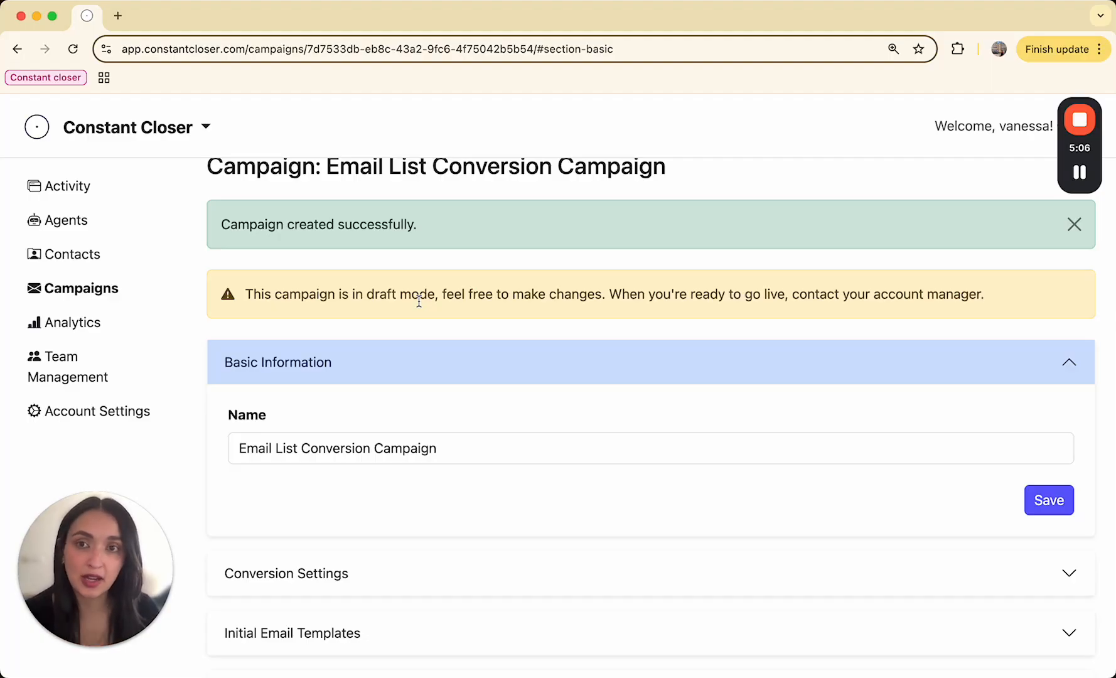
pyautogui.scroll(-3, 420, 377)
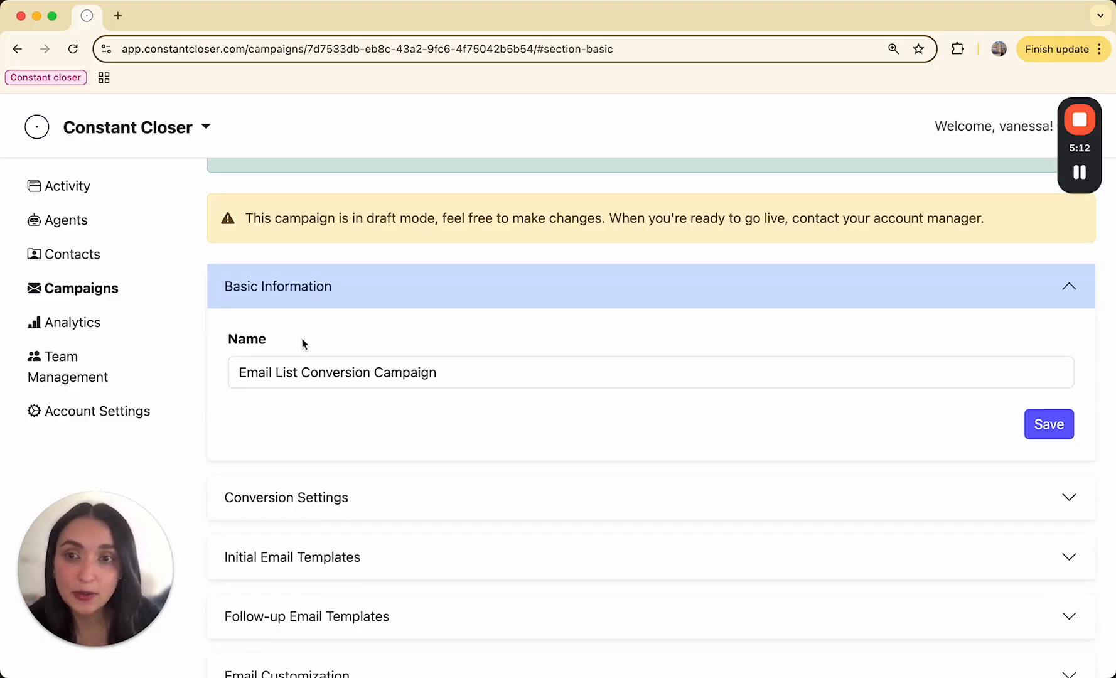
pyautogui.click(247, 339)
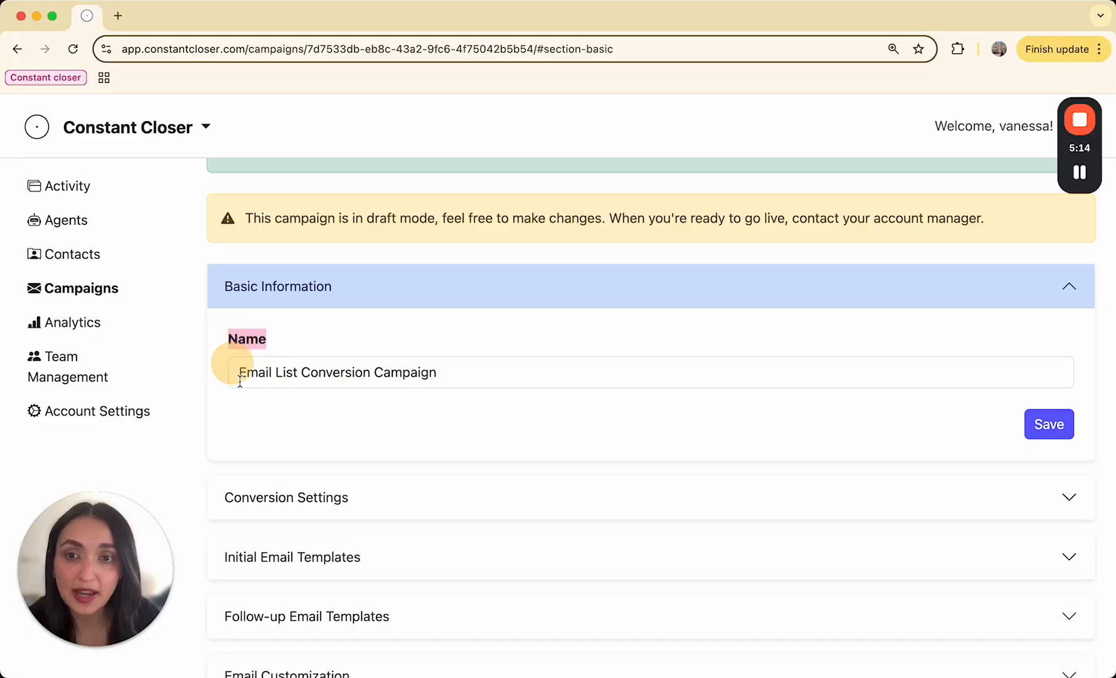
# Open the campaign's conversion settings to view the assigned AI agent, conversion goal and conversion link
pyautogui.scroll(-2, 243, 393)
pyautogui.scroll(-1, 254, 396)
pyautogui.click(278, 418)
pyautogui.click(389, 222)
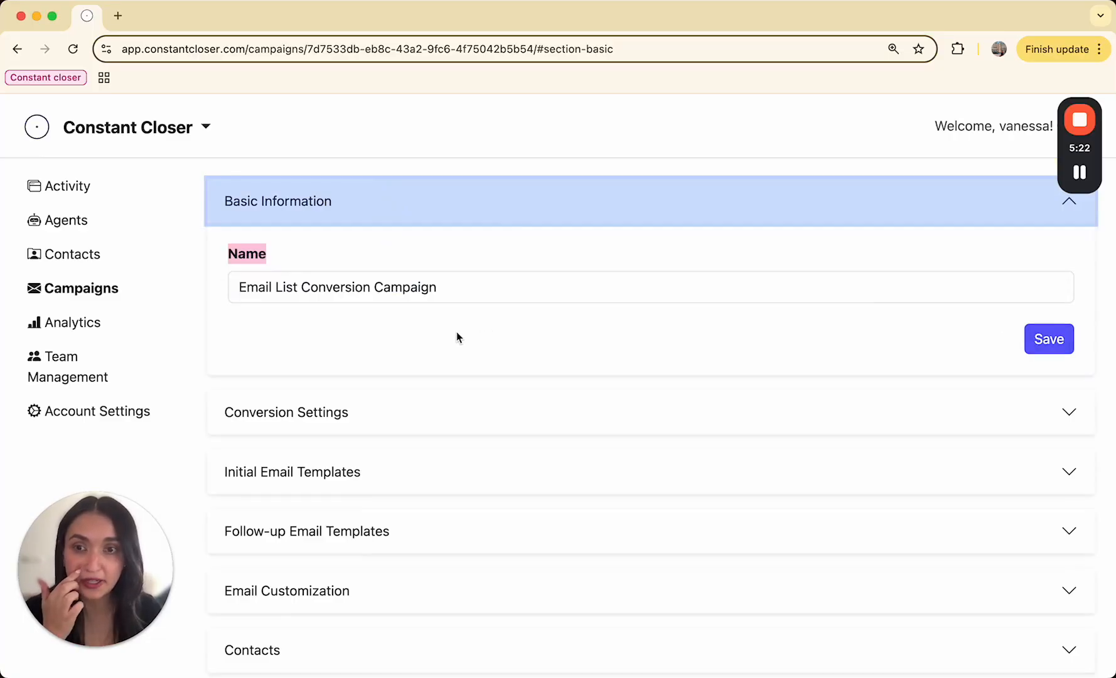
pyautogui.click(355, 412)
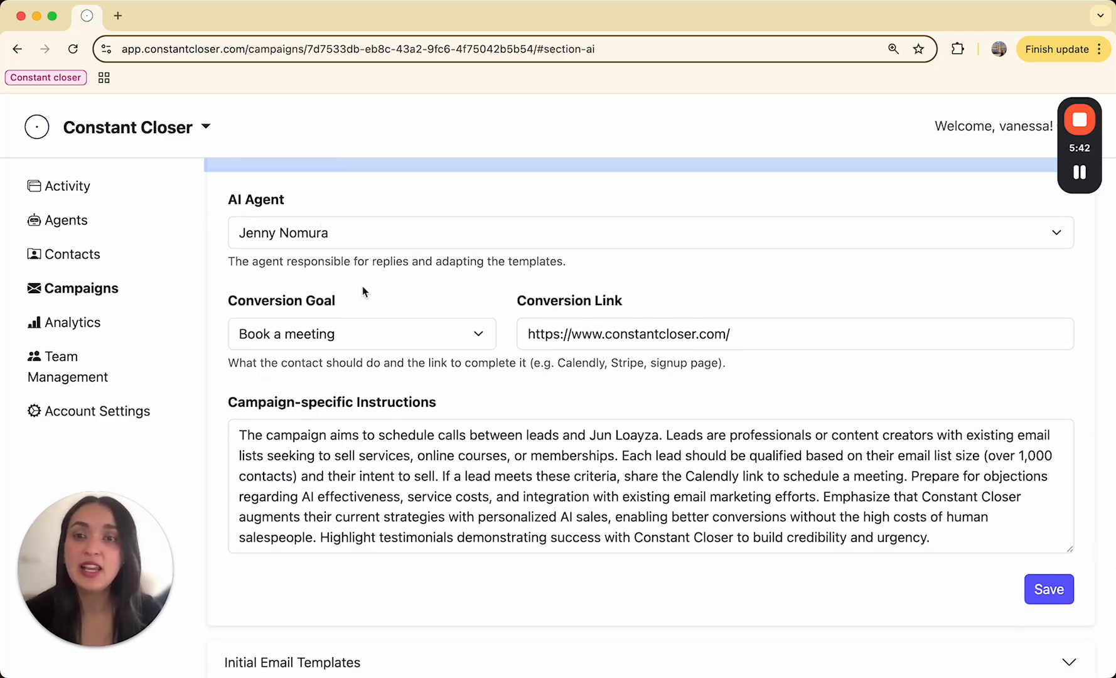
# Check the available conversion goals, keep Book a meeting, and read through the campaign-specific instructions
pyautogui.scroll(-2, 362, 287)
pyautogui.click(365, 283)
pyautogui.click(366, 283)
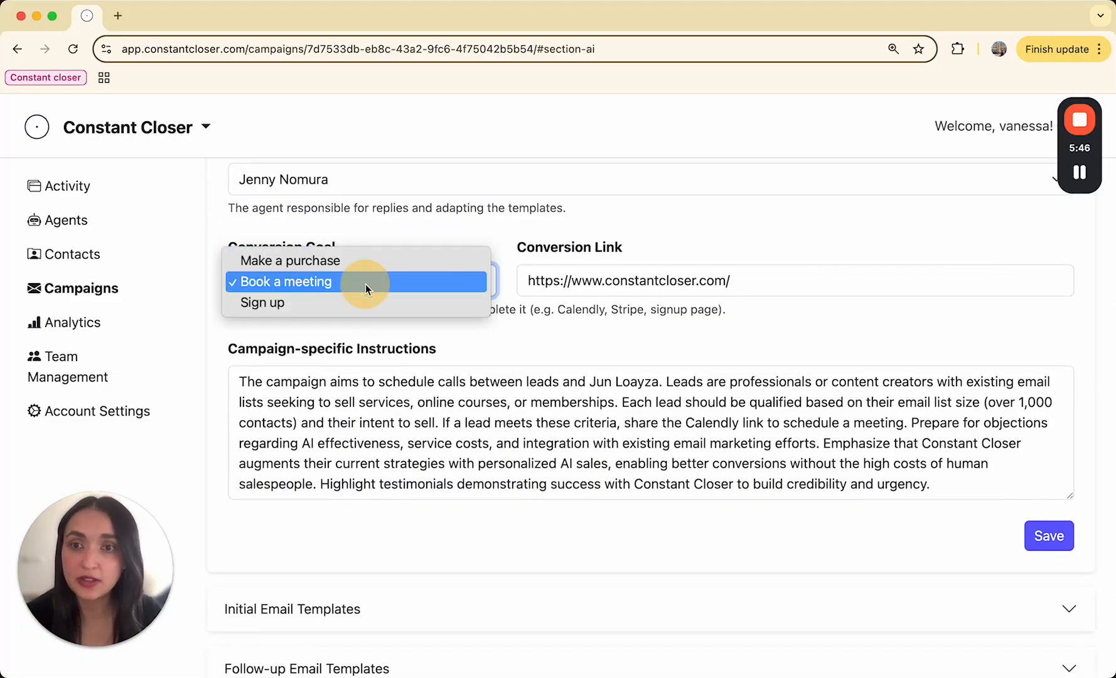
pyautogui.click(470, 236)
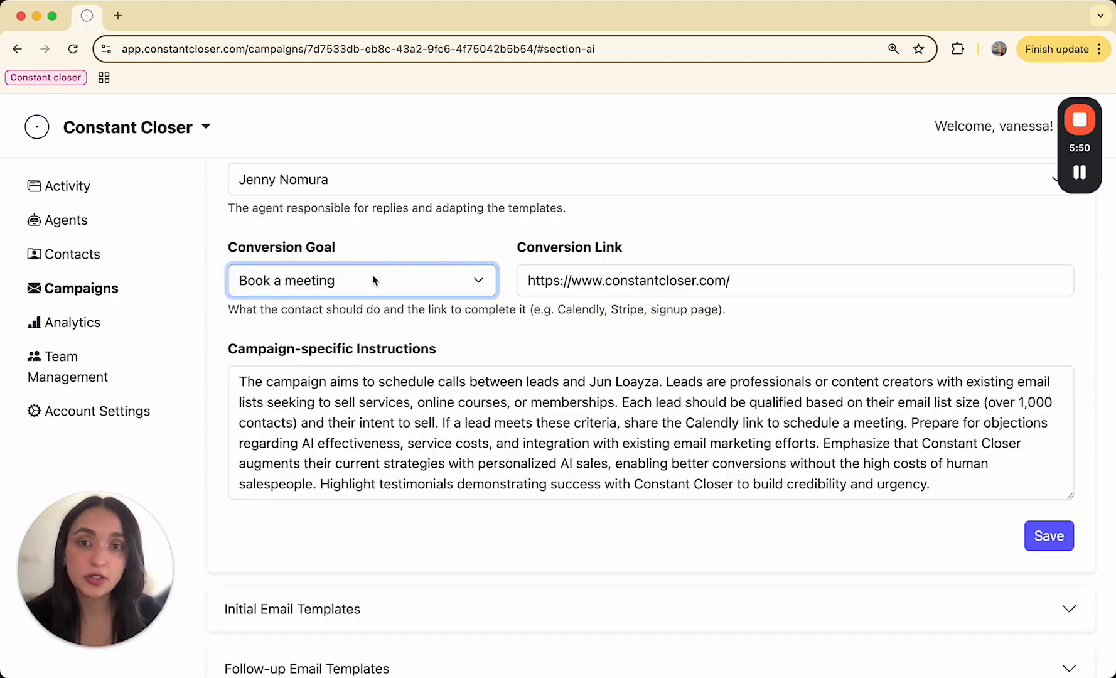
pyautogui.scroll(-2, 578, 352)
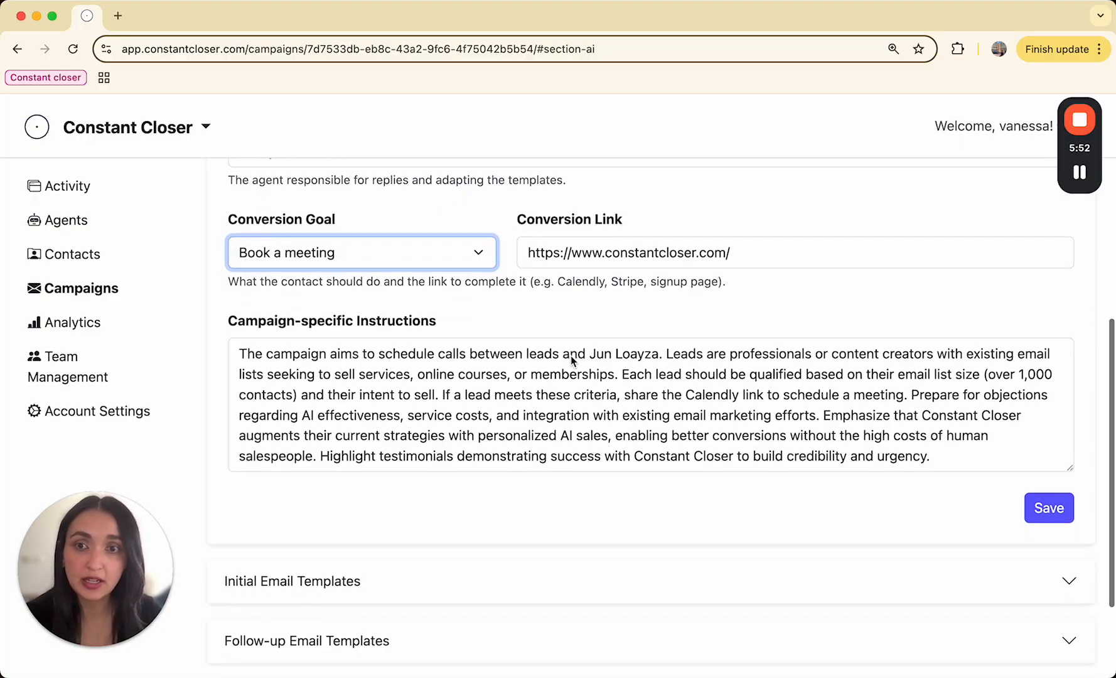
pyautogui.scroll(-2, 331, 288)
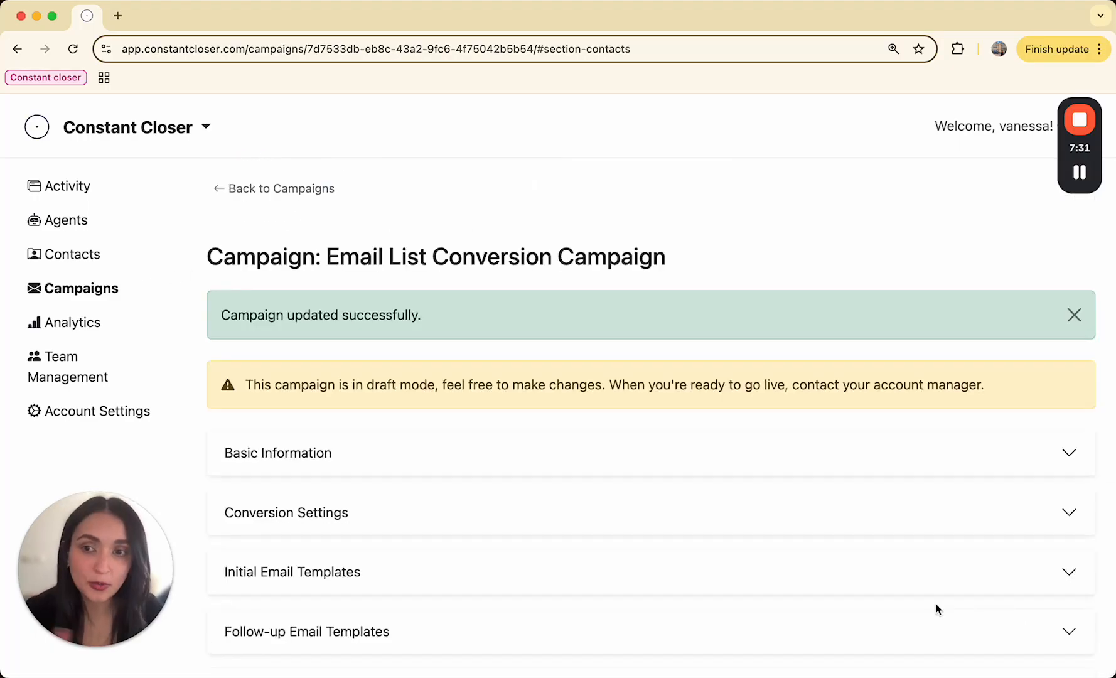